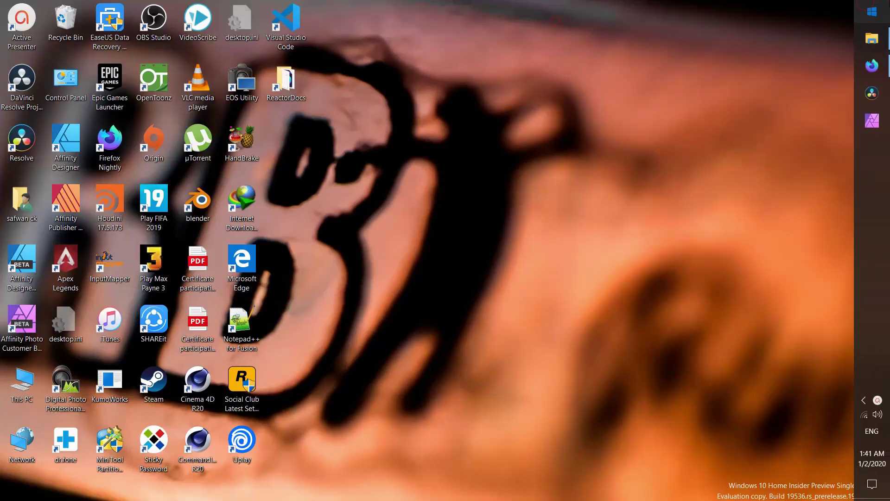
Step: Search Windows for 'graphic' and open the Graphics settings page
key(super)
text(gra)
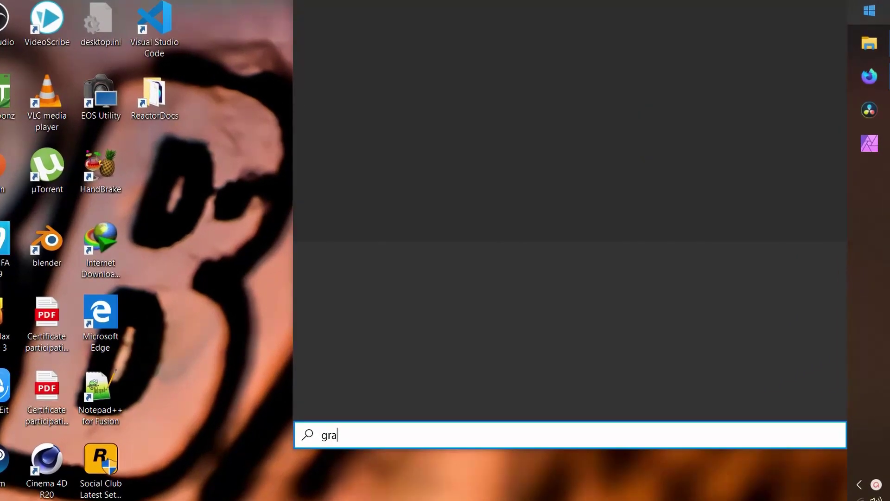
text(phic)
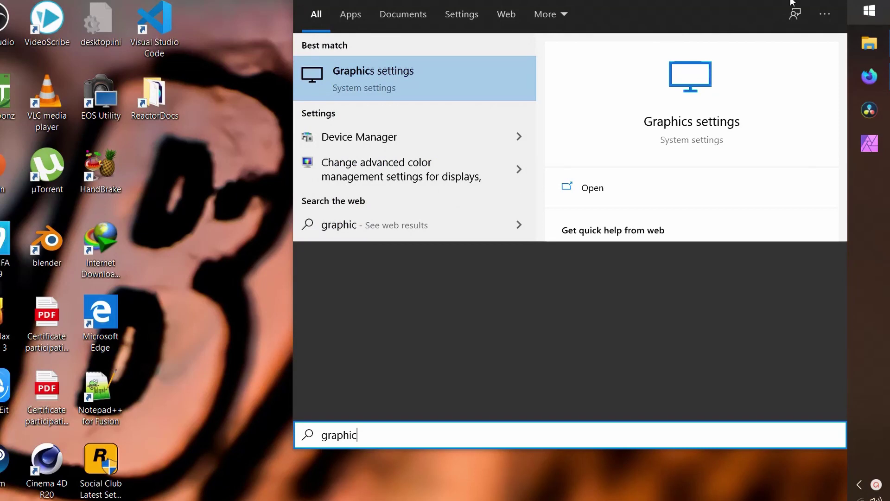
click(408, 71)
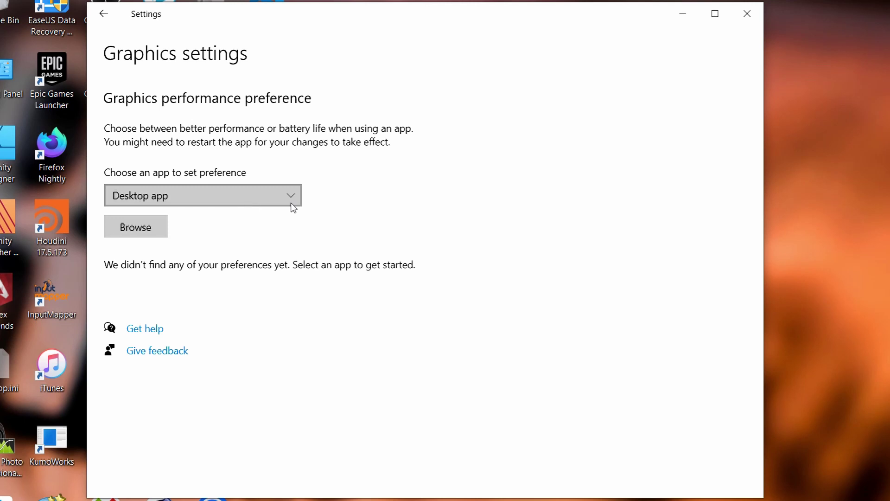
Step: Keep Desktop app as the app type and browse for a program to add
click(291, 203)
click(369, 166)
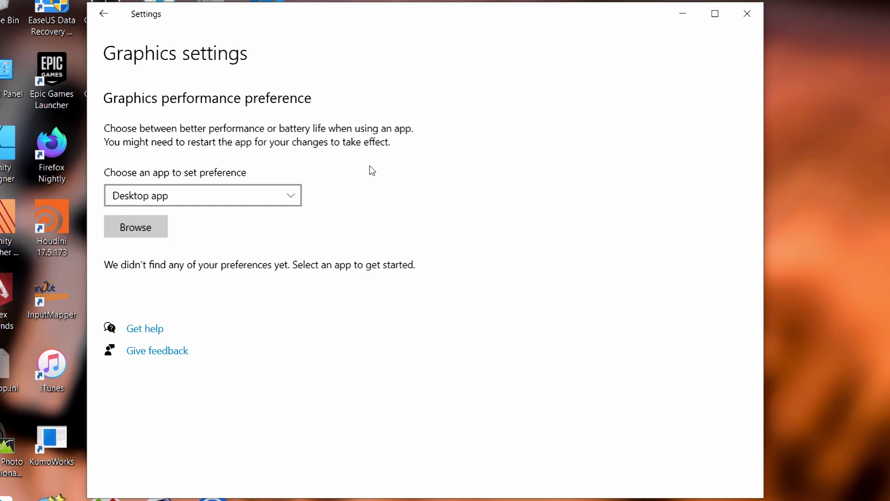
click(291, 199)
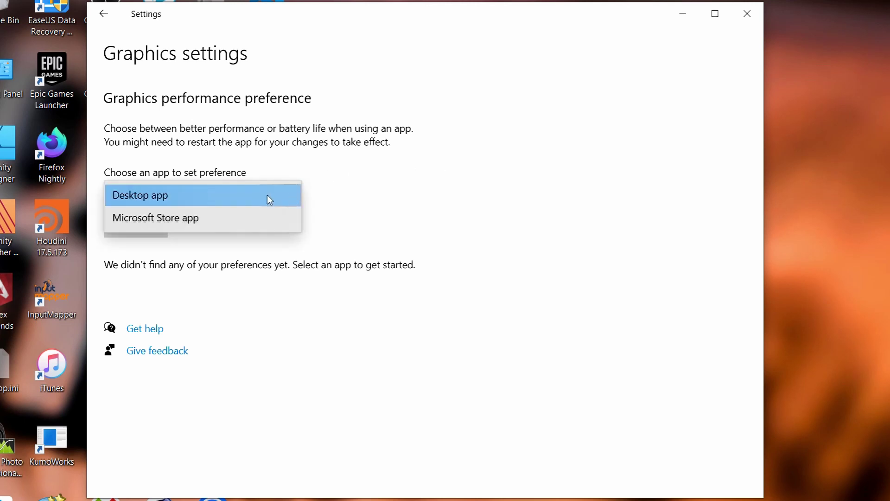
click(173, 195)
click(142, 231)
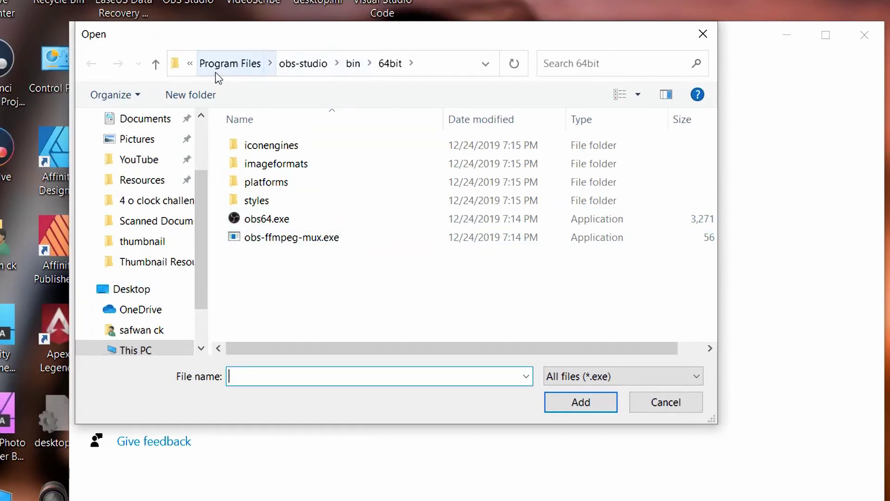
Step: Add obs64.exe from C:\Program Files\obs-studio\bin\64bit to the graphics list
click(430, 65)
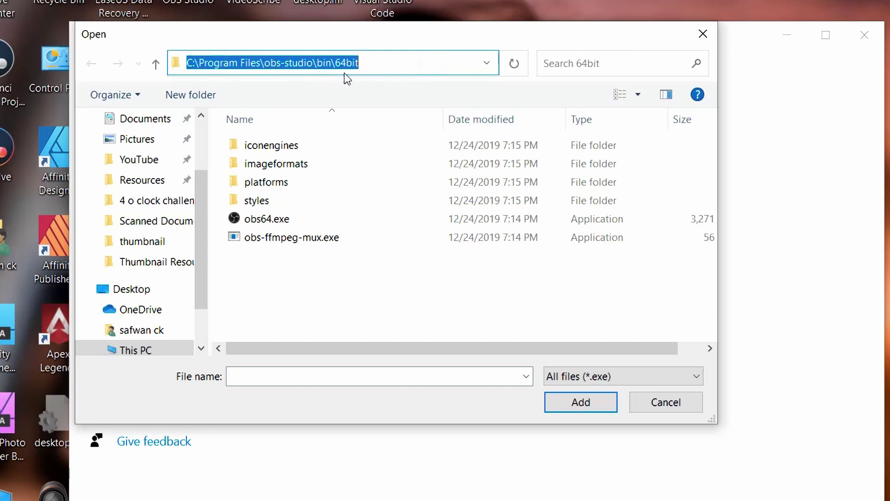
click(280, 223)
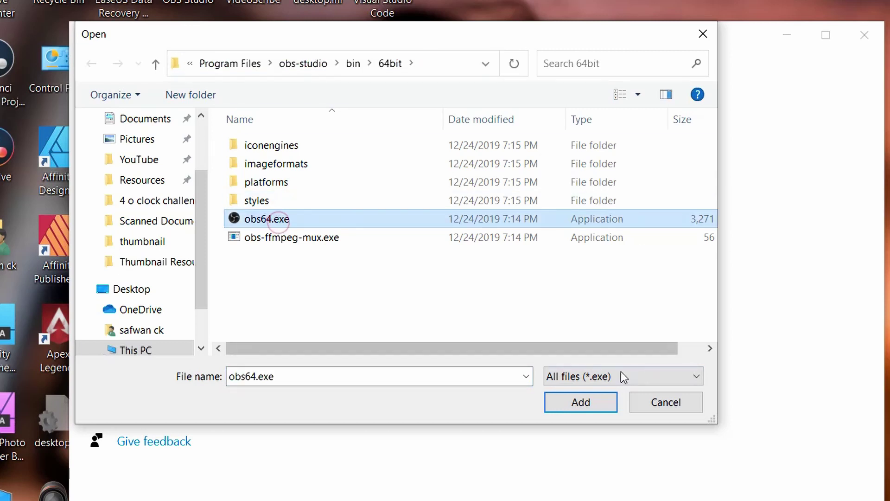
click(604, 409)
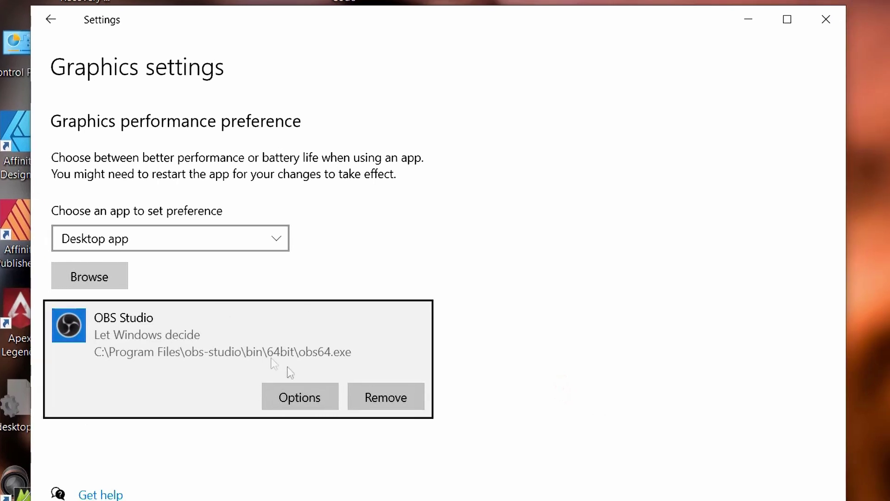
Step: Set OBS Studio's graphics preference to Power saving (AMD Radeon Vega 8) and save
click(284, 396)
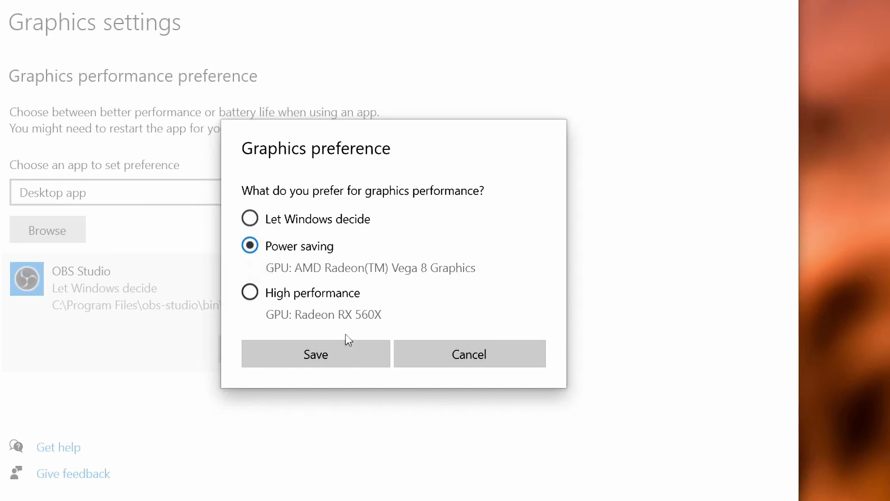
click(344, 352)
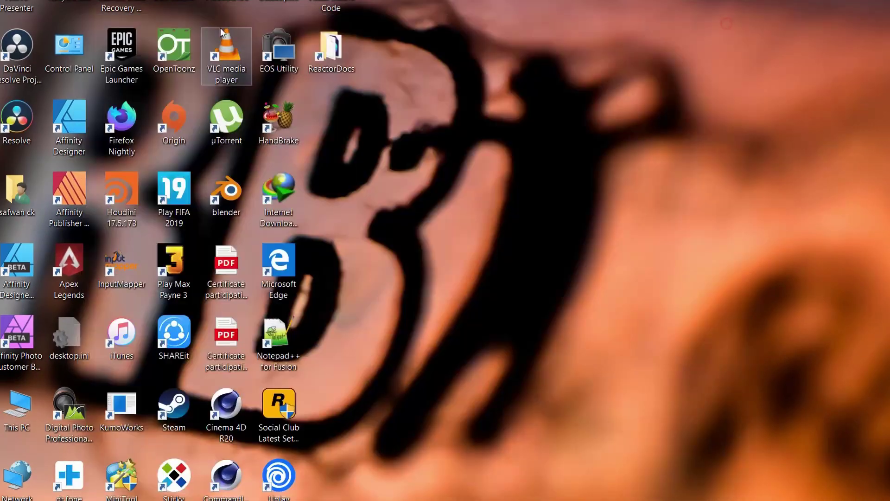